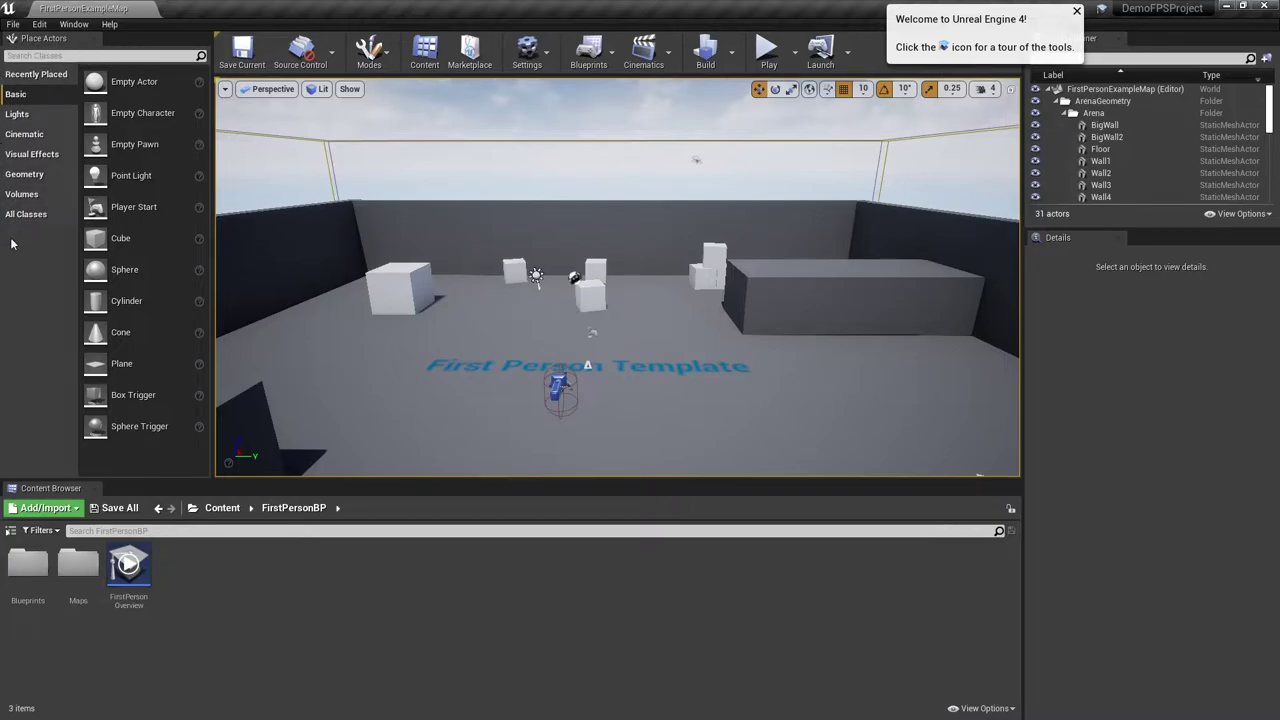
Browse the Lights, Cinematic and Visual Effects categories, then list the Geometry brush shapes
{"action": "left_click", "coordinate": [46, 115]}
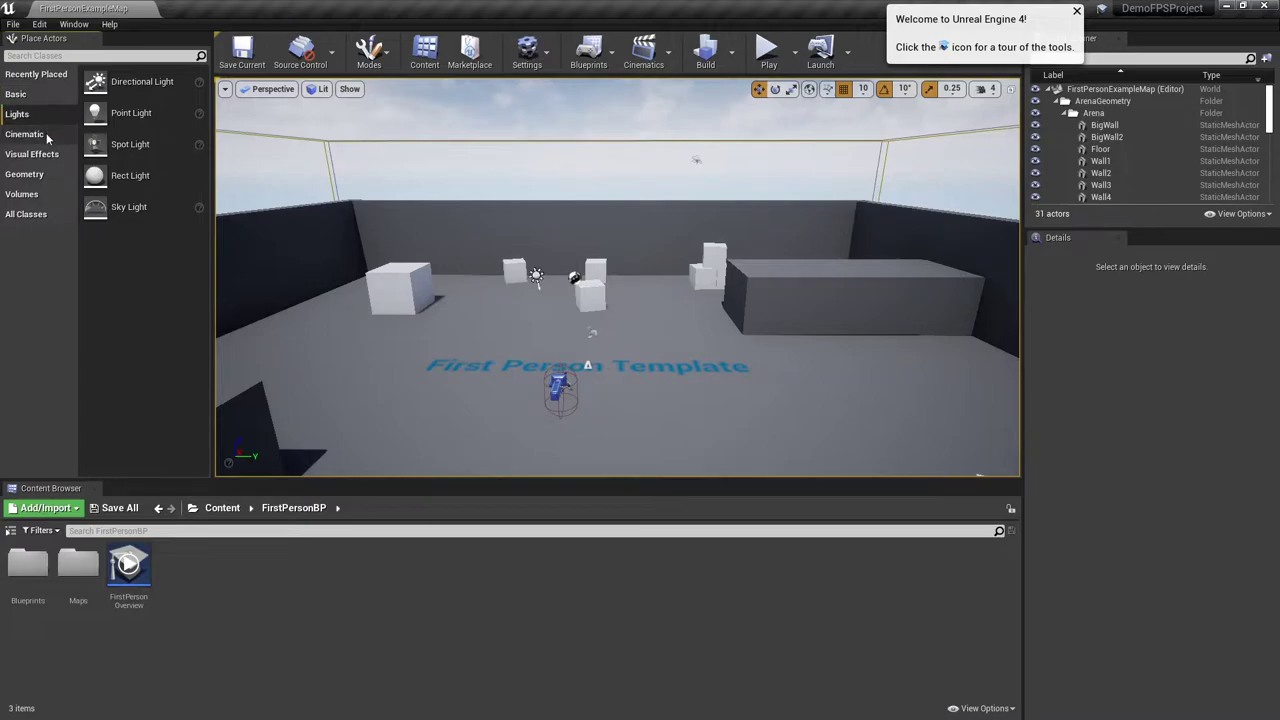
{"action": "left_click", "coordinate": [46, 134]}
{"action": "left_click", "coordinate": [45, 155]}
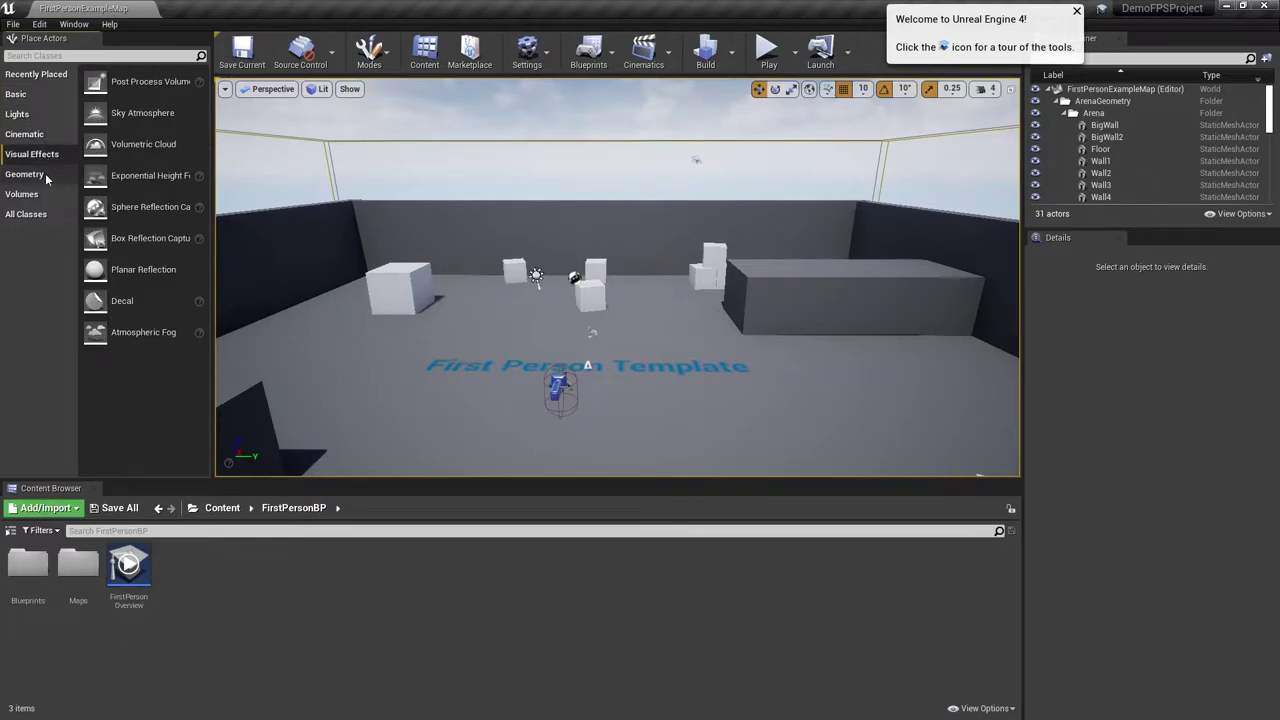
{"action": "left_click", "coordinate": [45, 175]}
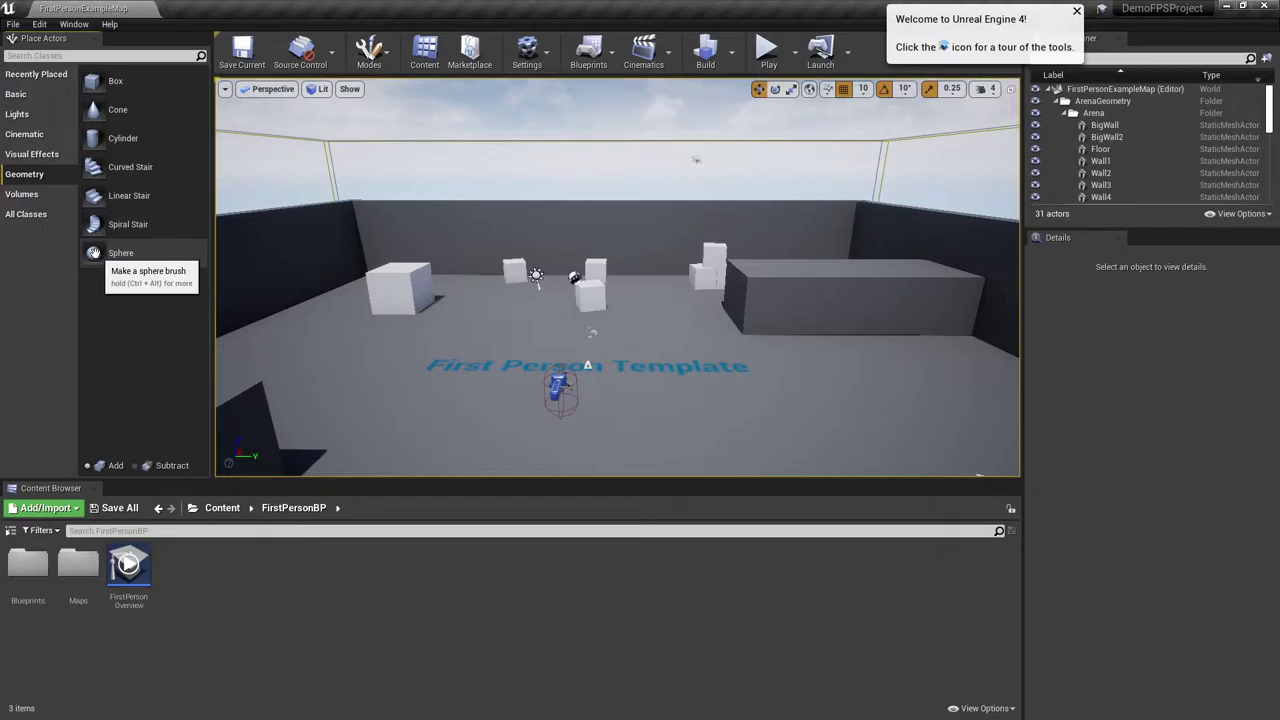
Drop a Sphere brush into the level among the boxes and dismiss the welcome notification
{"action": "mouse_move", "coordinate": [93, 253]}
{"action": "left_mouse_down"}
{"action": "mouse_move", "coordinate": [323, 289]}
{"action": "mouse_move", "coordinate": [486, 350]}
{"action": "left_mouse_up"}
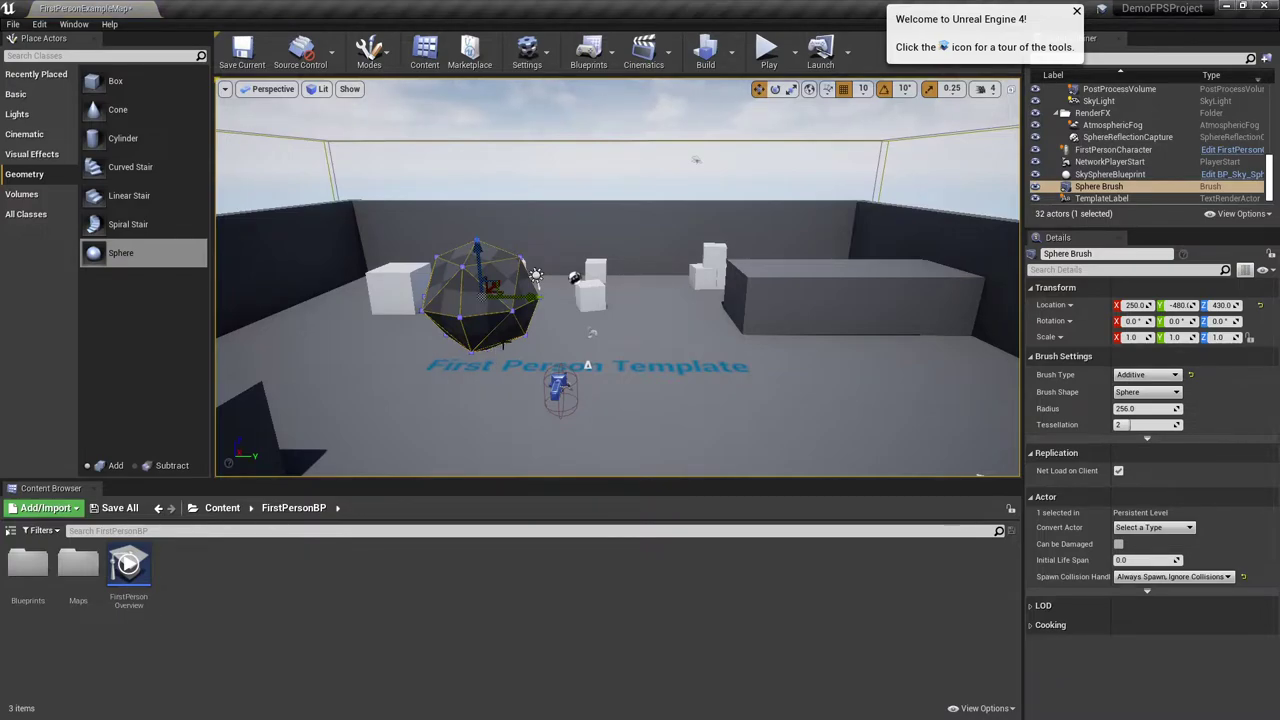
{"action": "left_click", "coordinate": [1076, 12]}
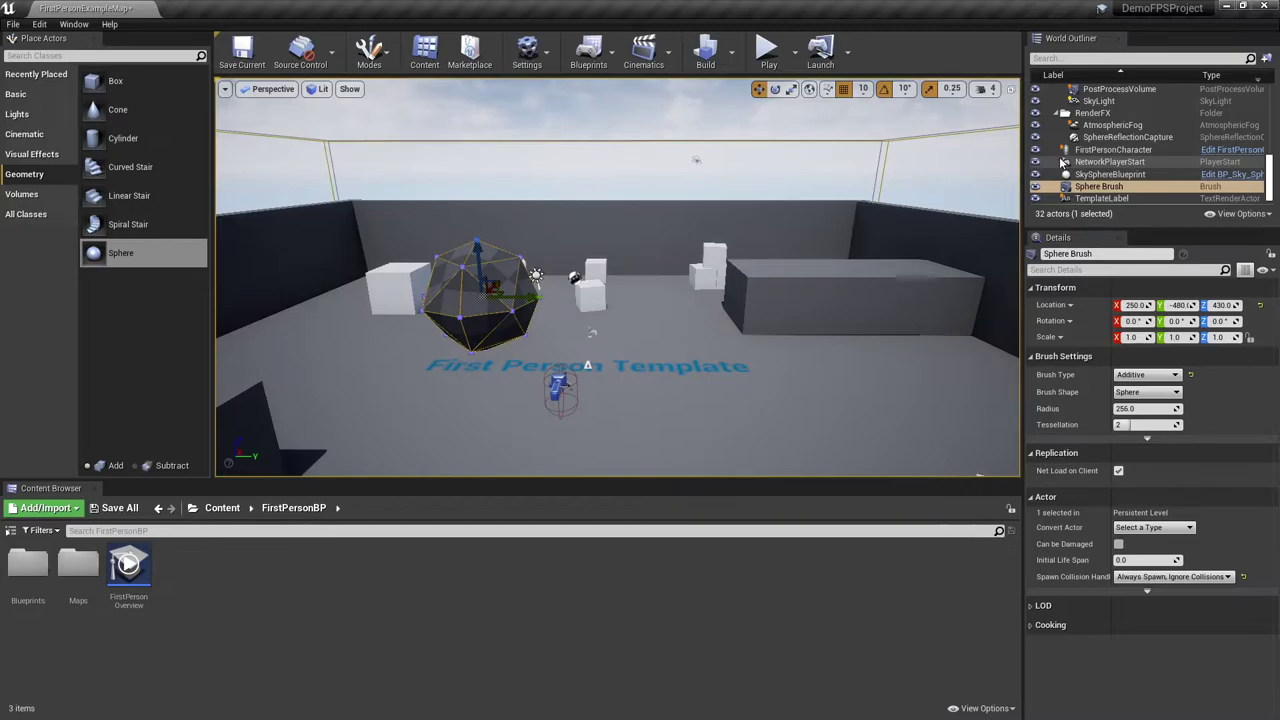
Save the current level with File > Save Current
{"action": "left_click", "coordinate": [12, 25]}
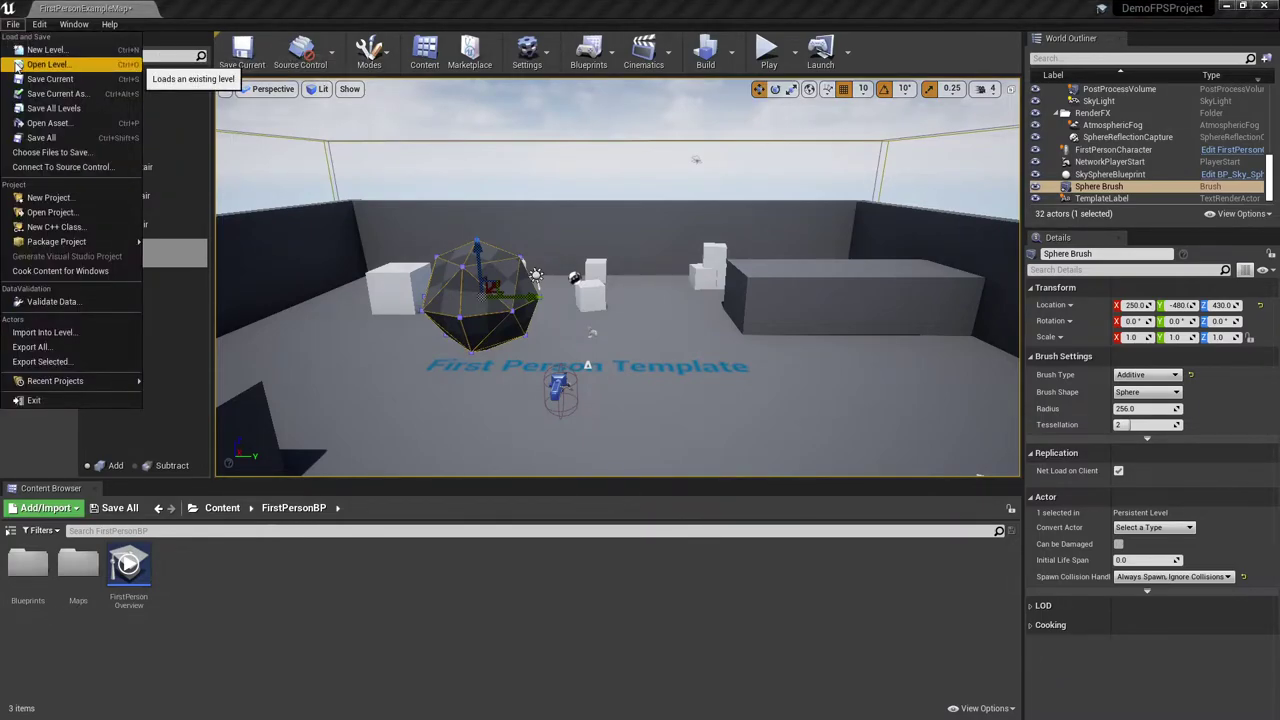
{"action": "left_click", "coordinate": [44, 80]}
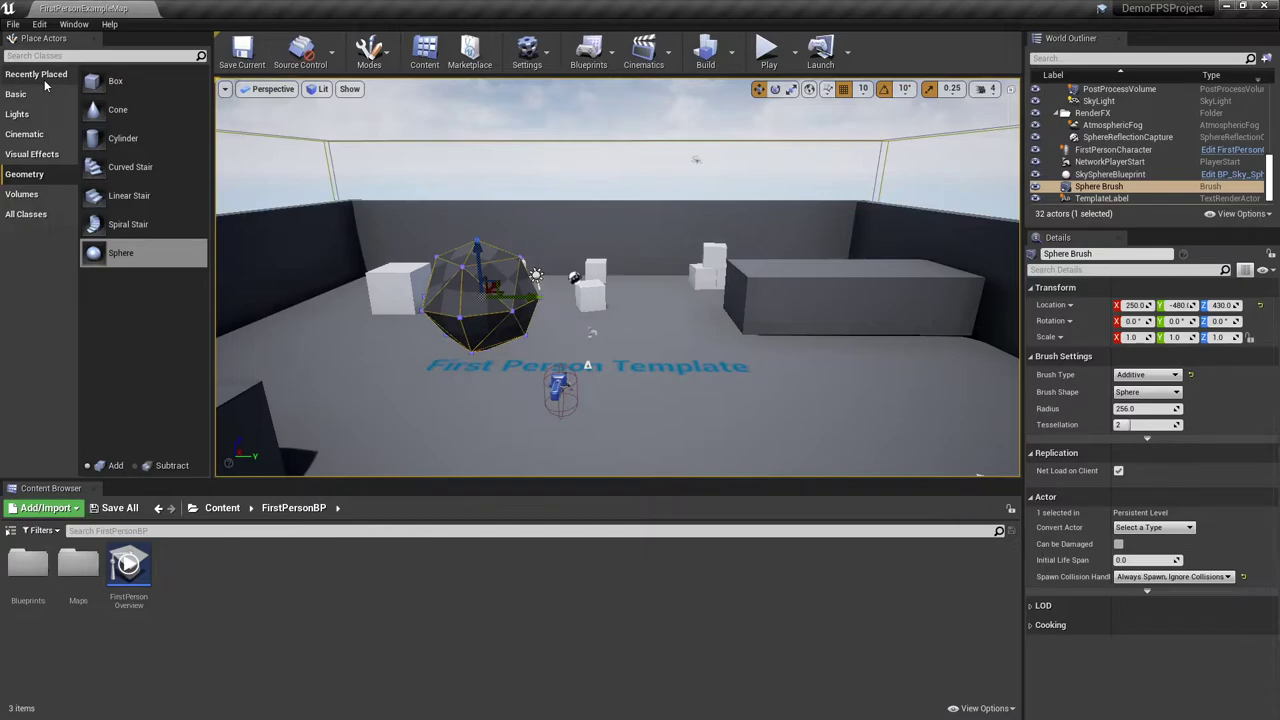
{"action": "key", "text": "alt+Tab"}
{"action": "key", "text": "Tab"}
{"action": "key", "text": "Tab"}
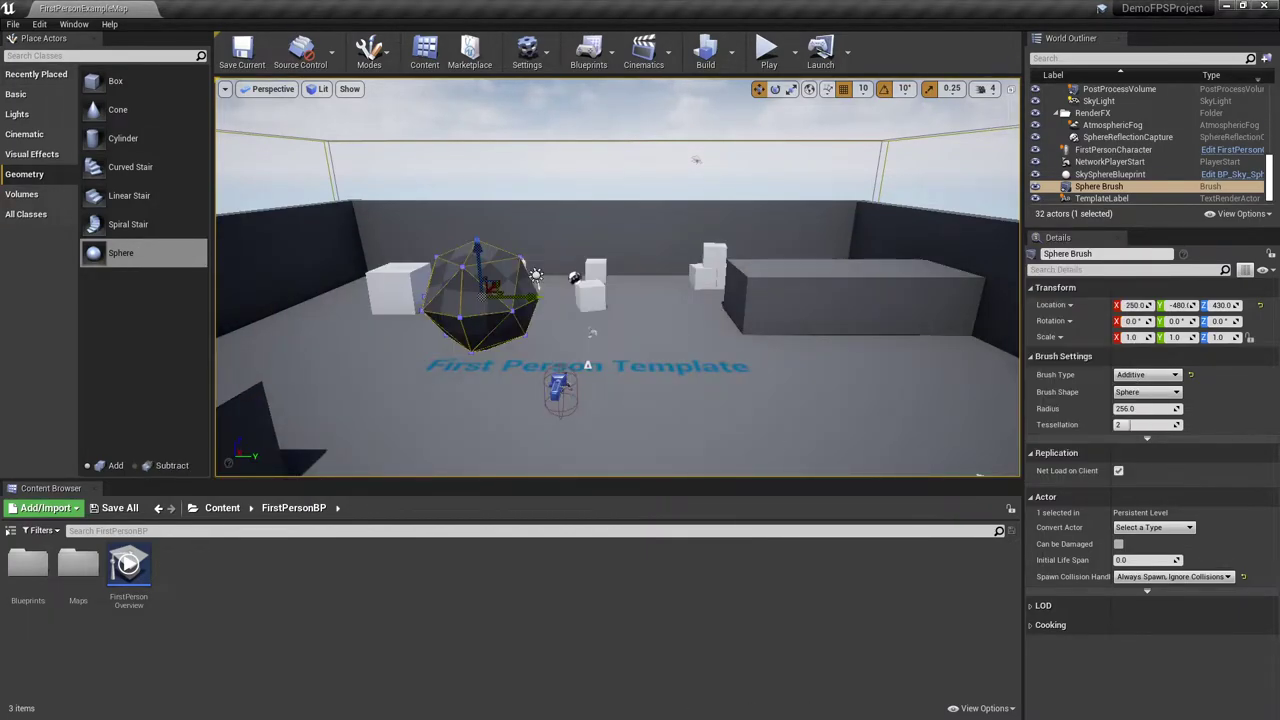
Launch the Epic Games Launcher by searching 'epic' from the Start menu
{"action": "key", "text": "super"}
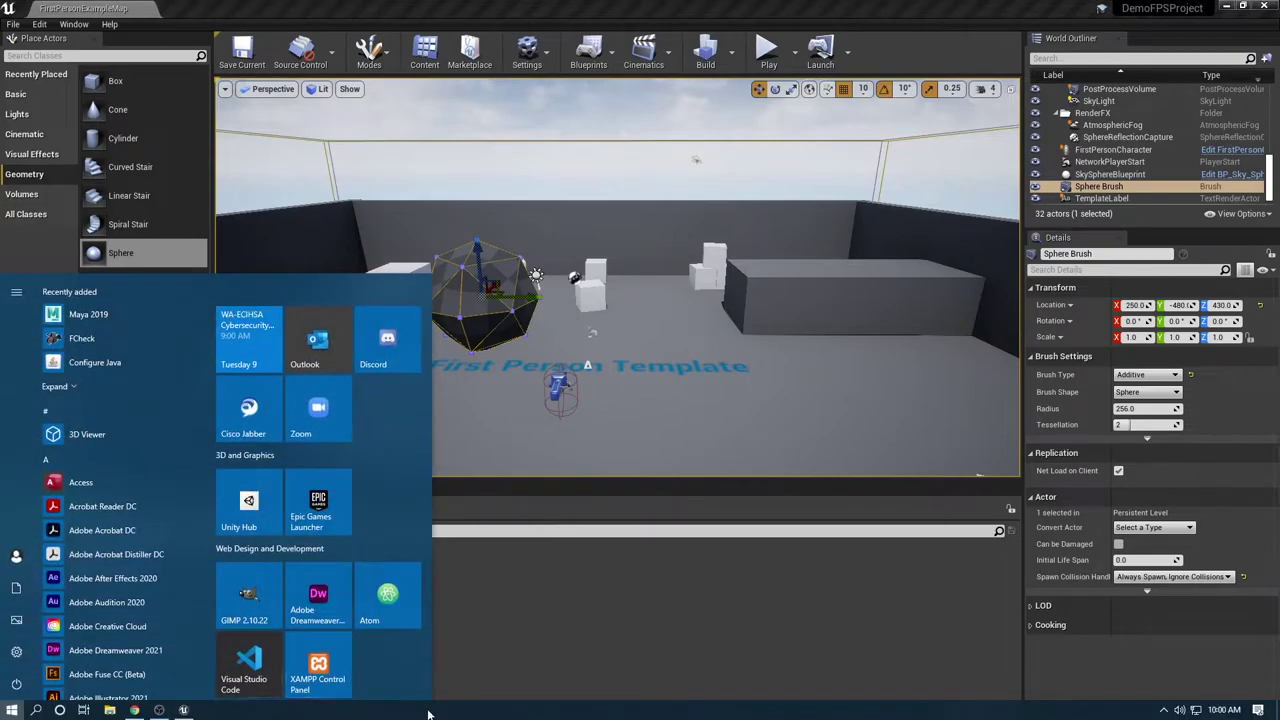
{"action": "type", "text": "epic"}
{"action": "key", "text": "Return"}
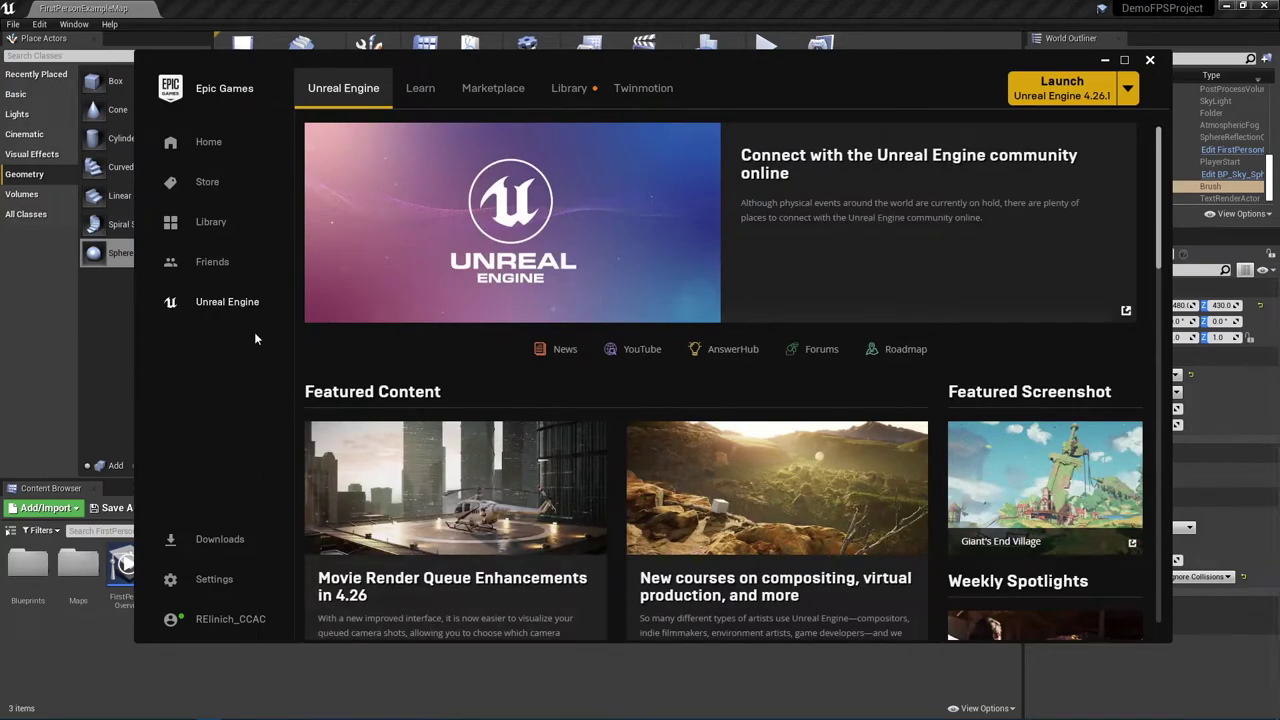
In the Library tab, scroll down to the Vault to find Advanced Village Pack
{"action": "left_click", "coordinate": [568, 92]}
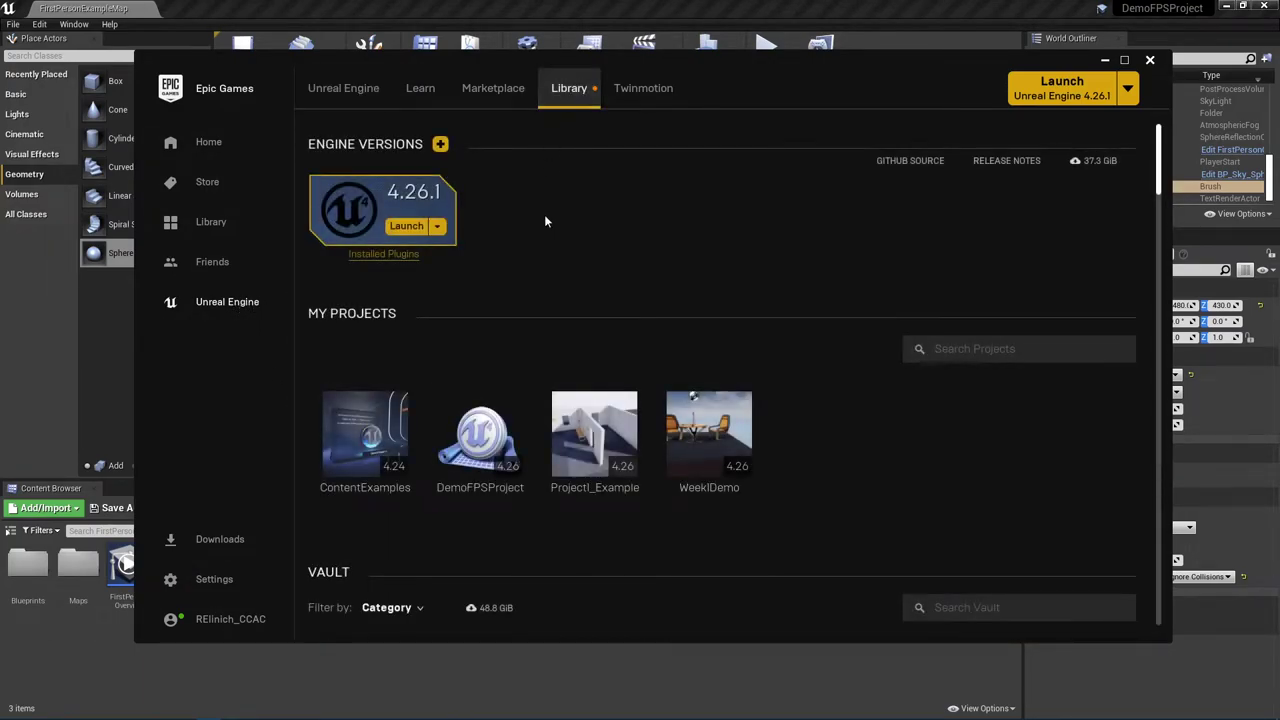
{"action": "scroll", "coordinate": [546, 240], "scroll_direction": "down", "scroll_amount": 1}
{"action": "scroll", "coordinate": [546, 243], "scroll_direction": "down", "scroll_amount": 2}
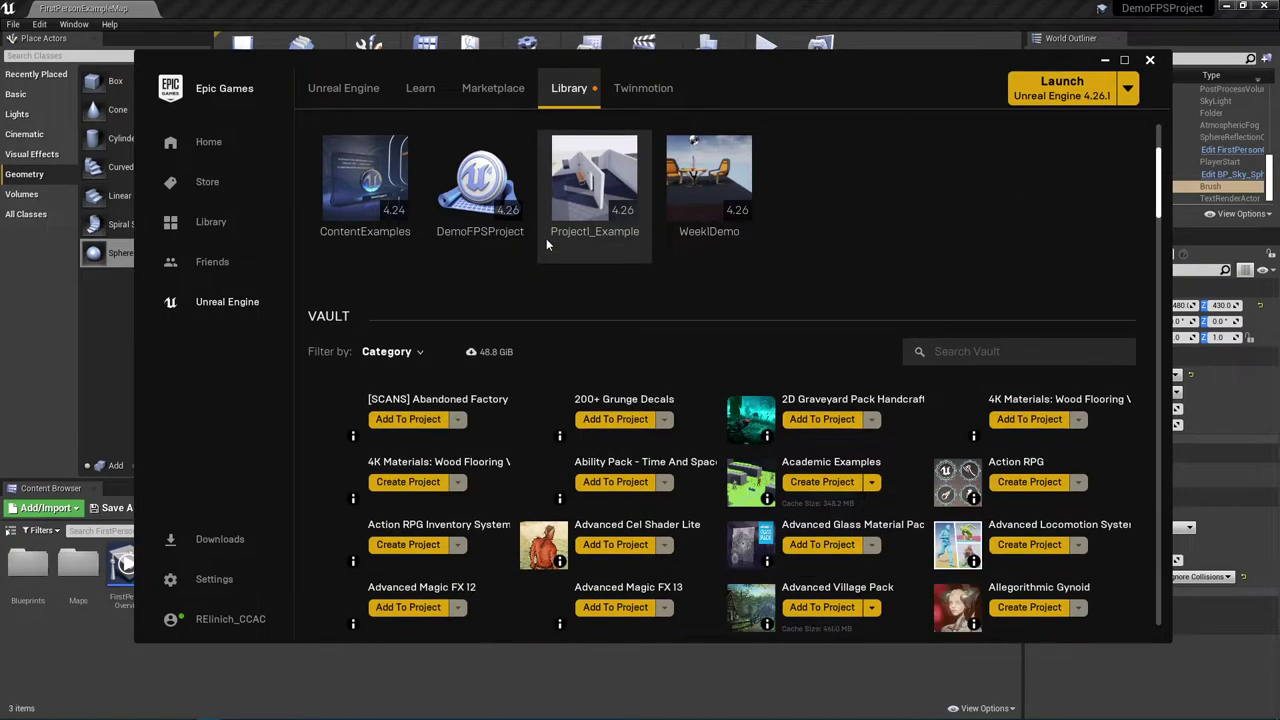
{"action": "scroll", "coordinate": [546, 238], "scroll_direction": "down", "scroll_amount": 1}
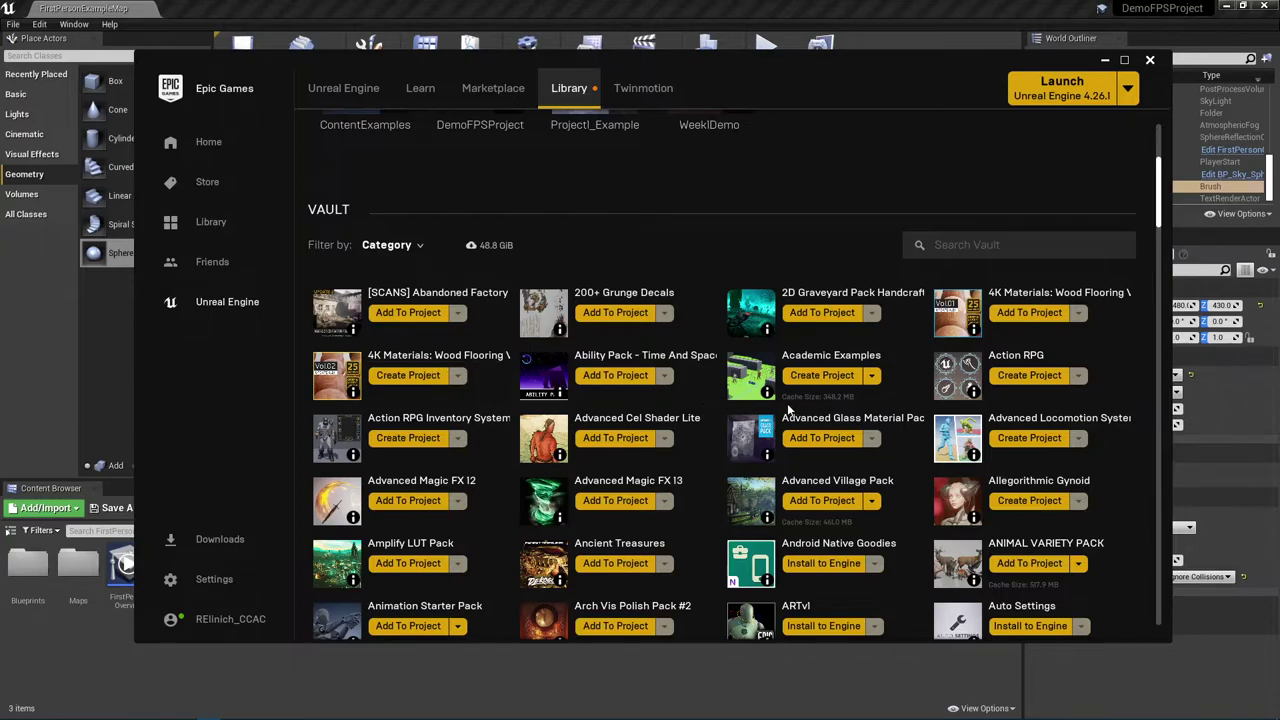
{"action": "scroll", "coordinate": [780, 425], "scroll_direction": "down", "scroll_amount": 1}
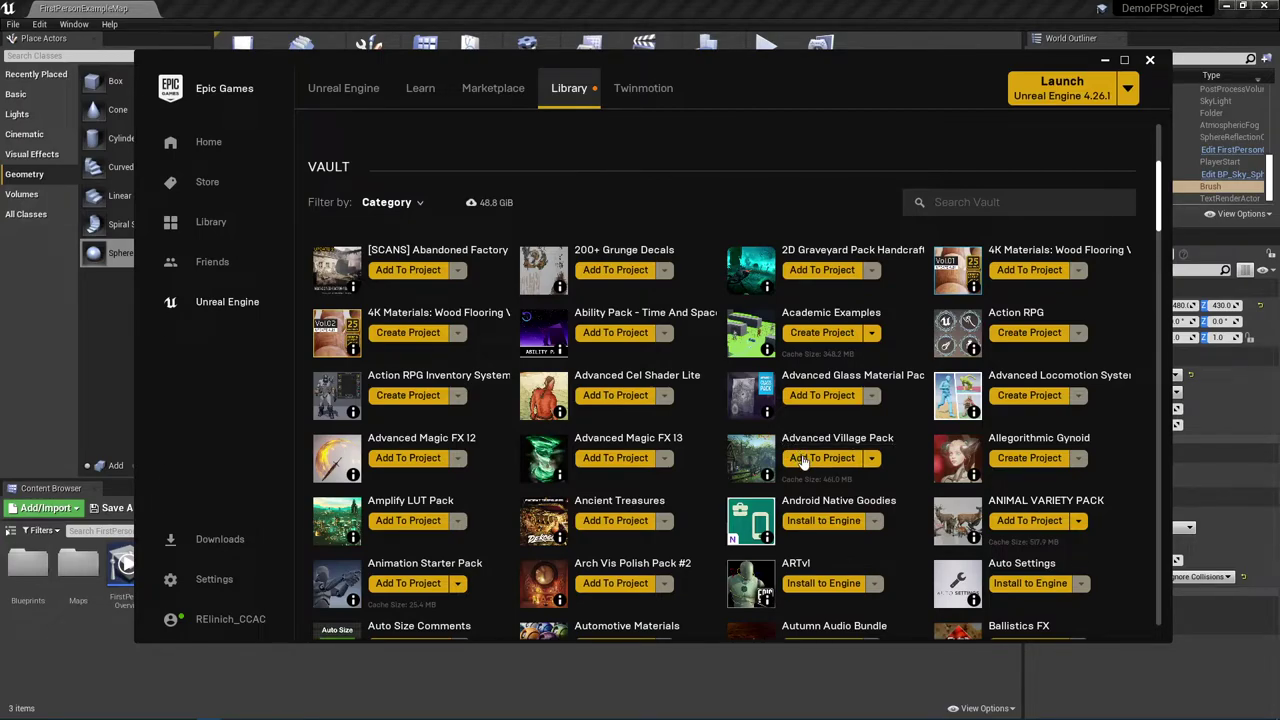
Add Advanced Village Pack from the vault to the DemoFPSProject project
{"action": "left_click", "coordinate": [804, 462]}
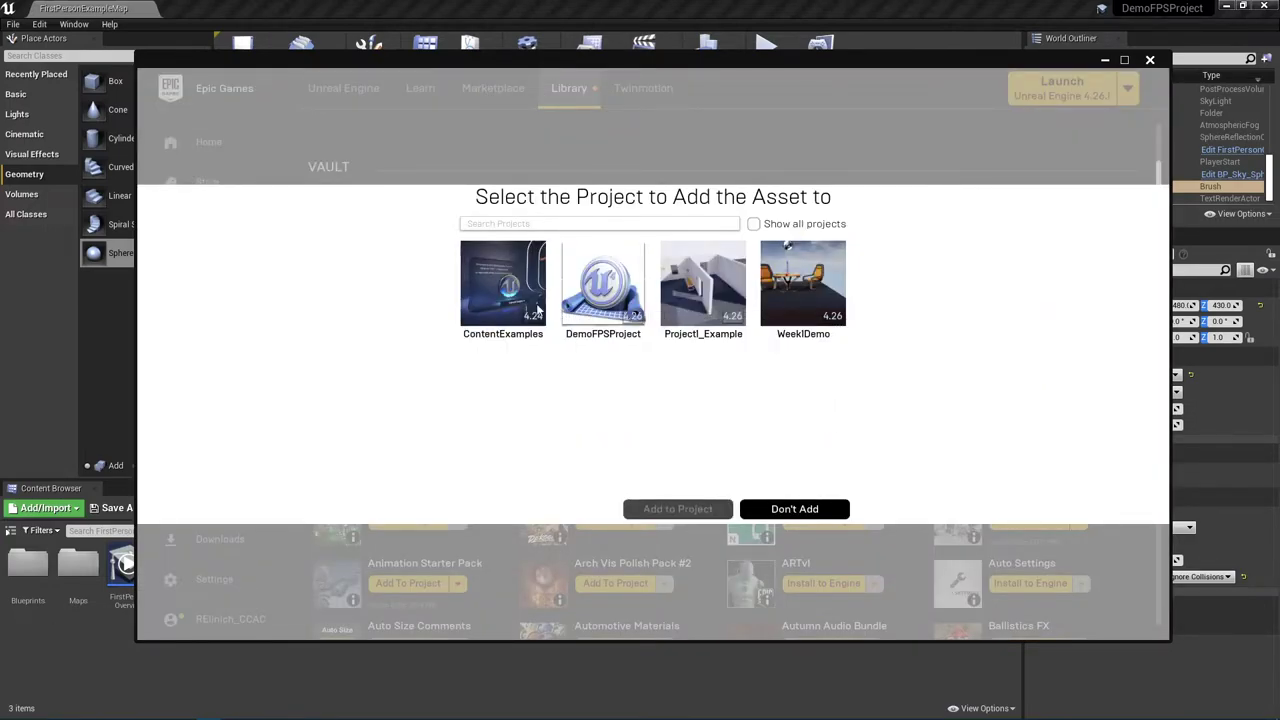
{"action": "left_click", "coordinate": [598, 282]}
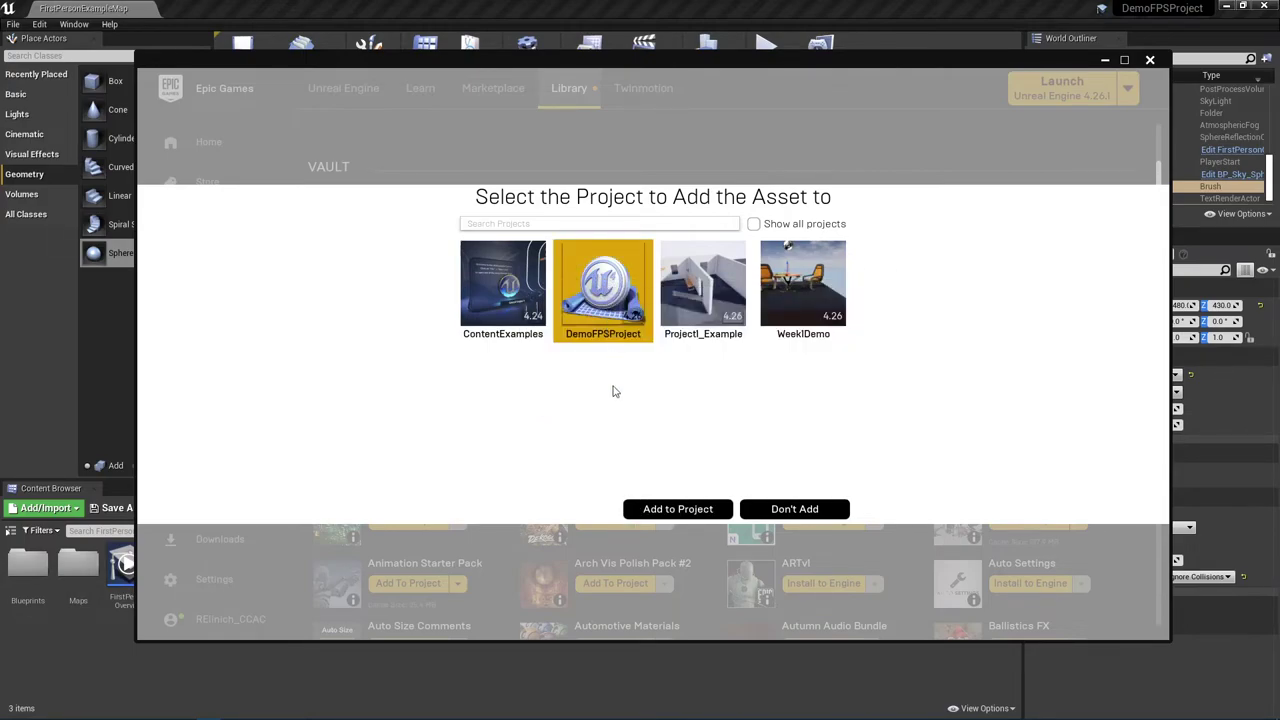
{"action": "left_click", "coordinate": [655, 509]}
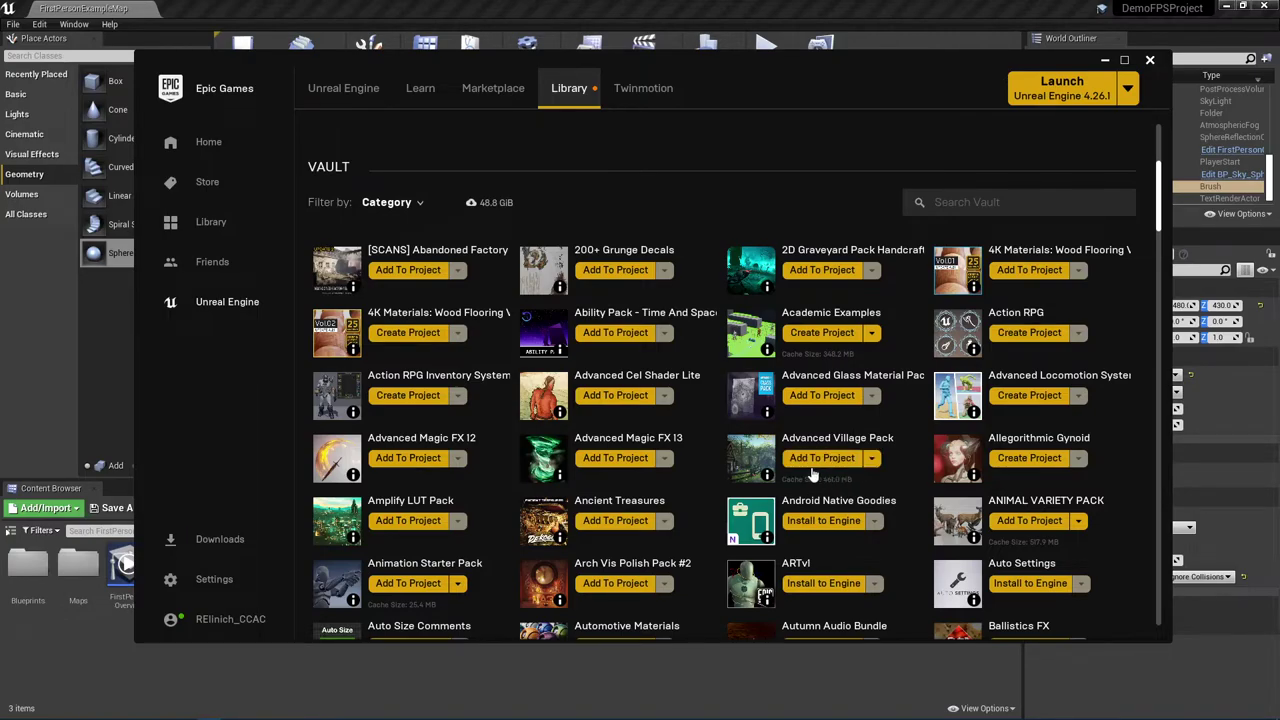
Back in the editor, browse Content > AdvancedVillagePack > Meshes and select SM_House_Var01
{"action": "left_click", "coordinate": [102, 628]}
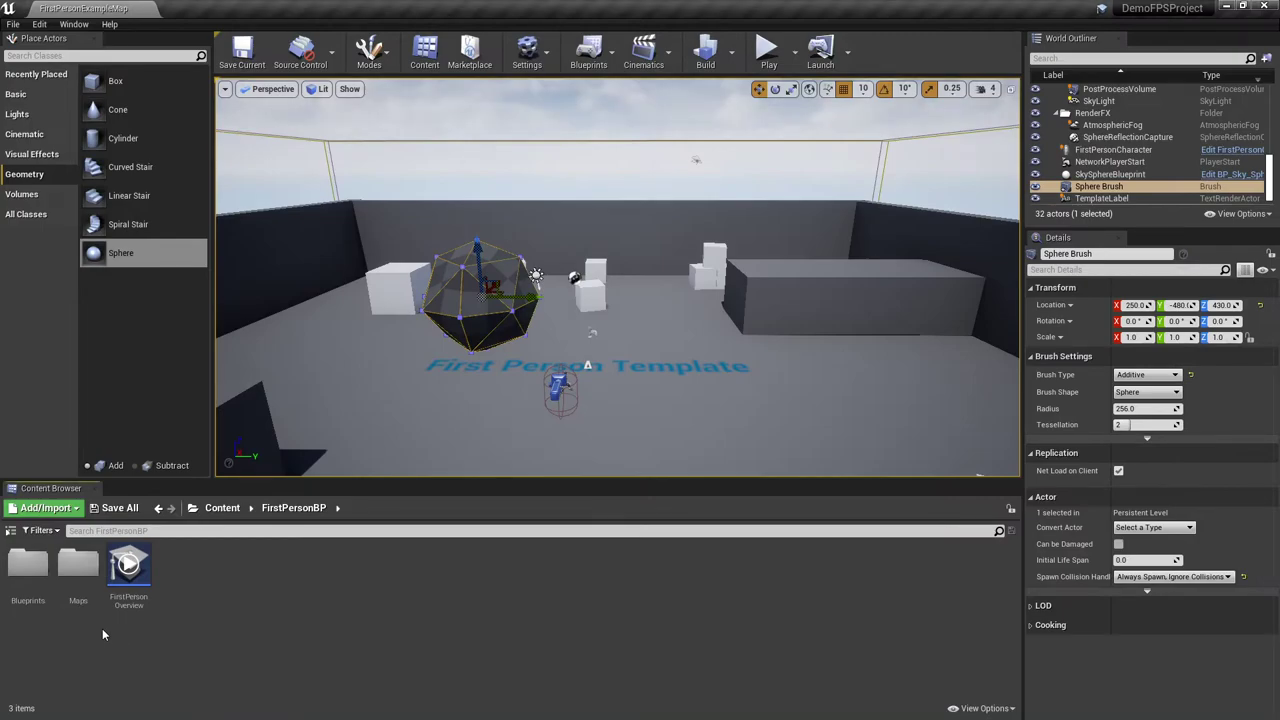
{"action": "left_click", "coordinate": [236, 510]}
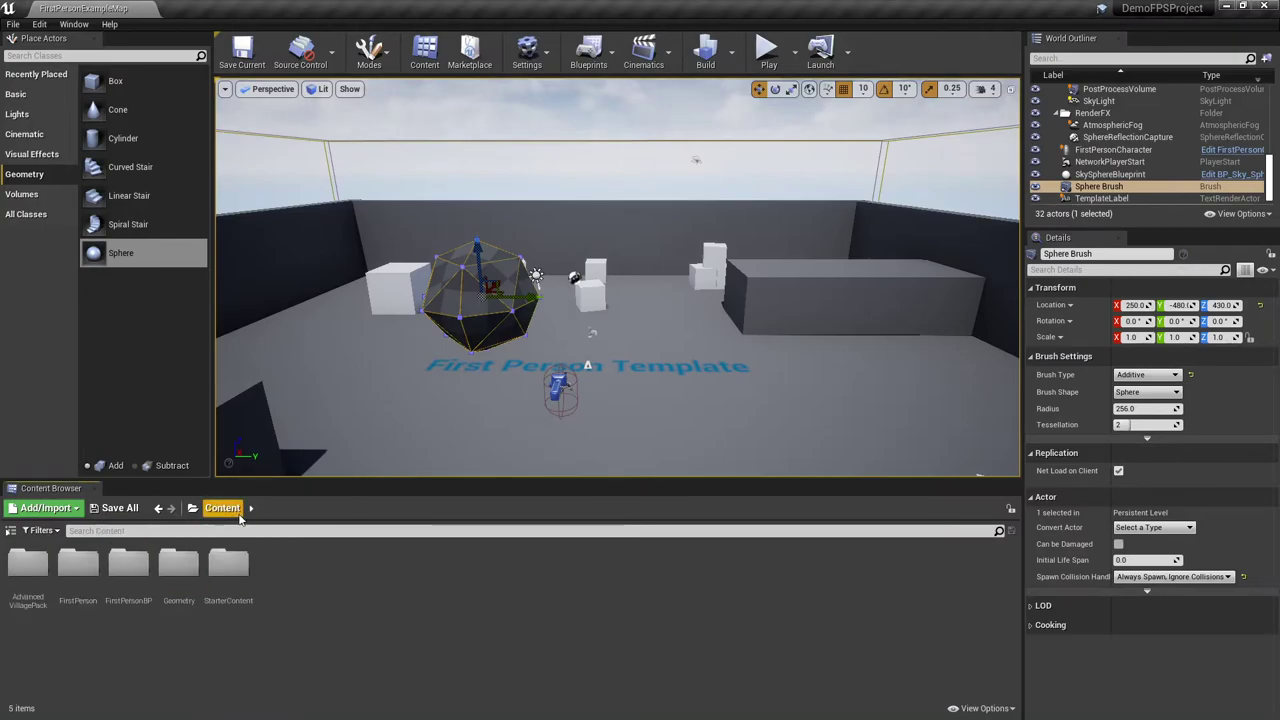
{"action": "double_click", "coordinate": [26, 567]}
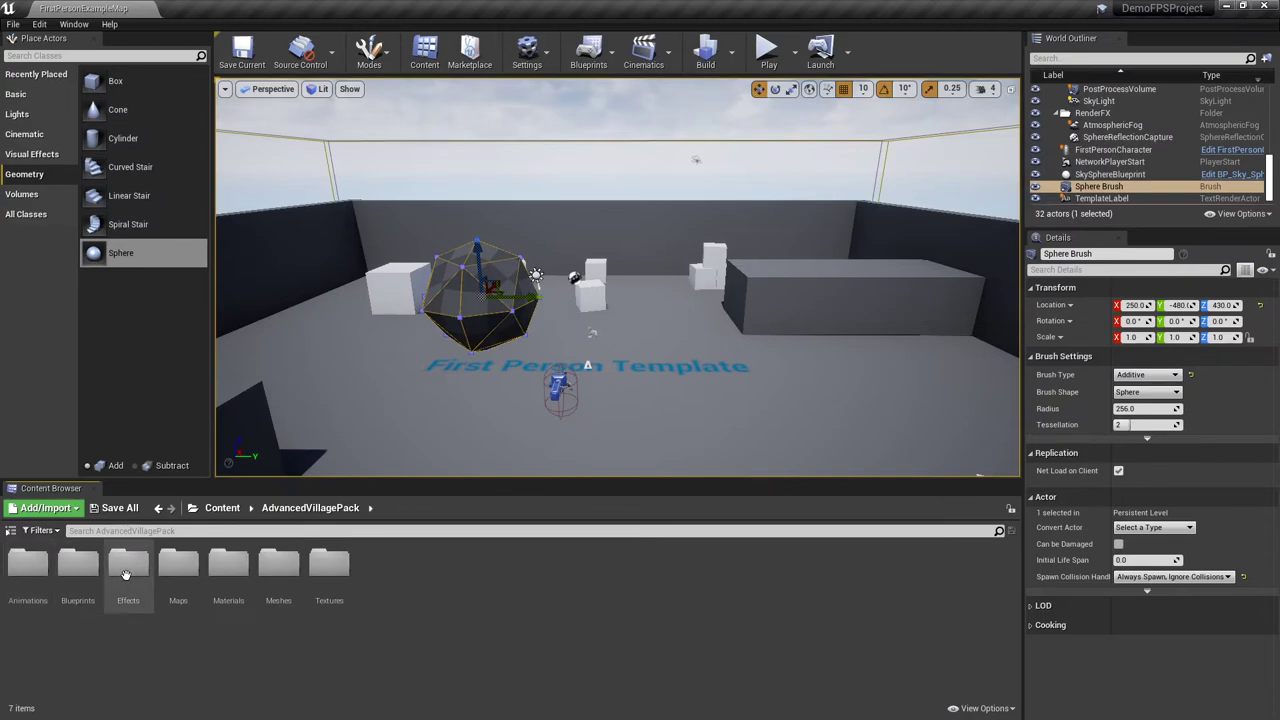
{"action": "left_click", "coordinate": [290, 570]}
{"action": "double_click", "coordinate": [291, 571]}
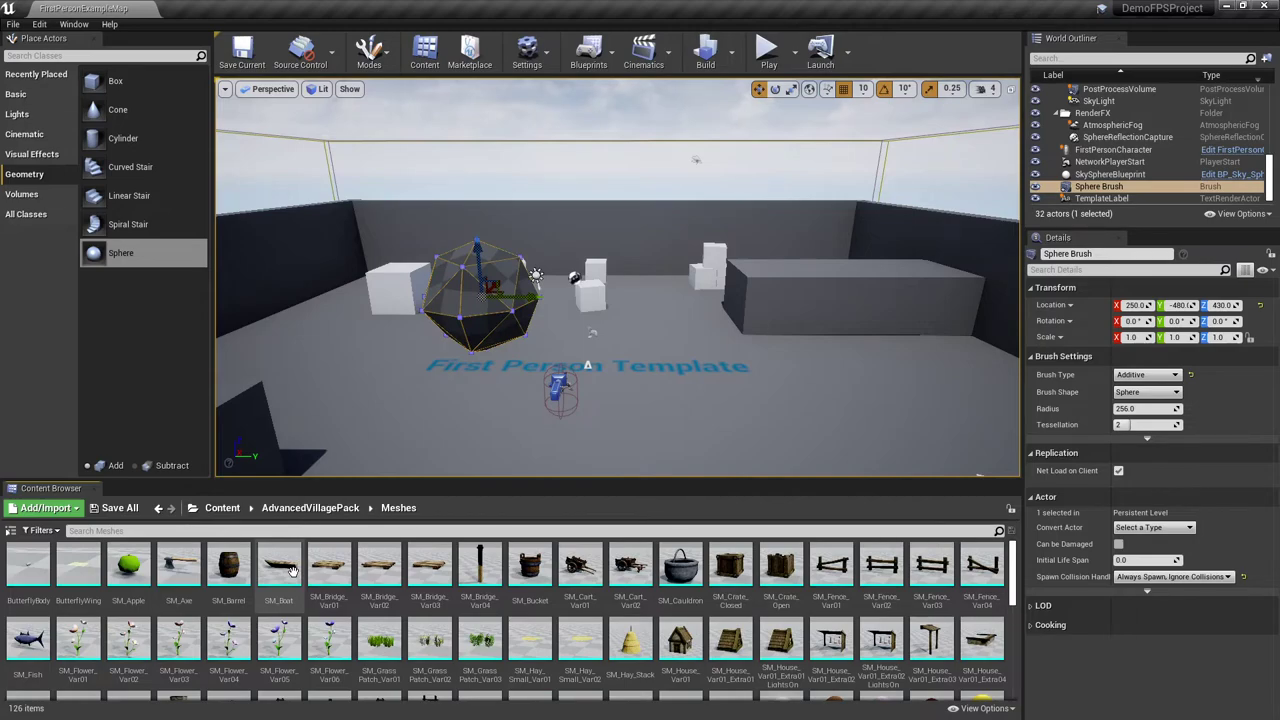
{"action": "left_click", "coordinate": [687, 634]}
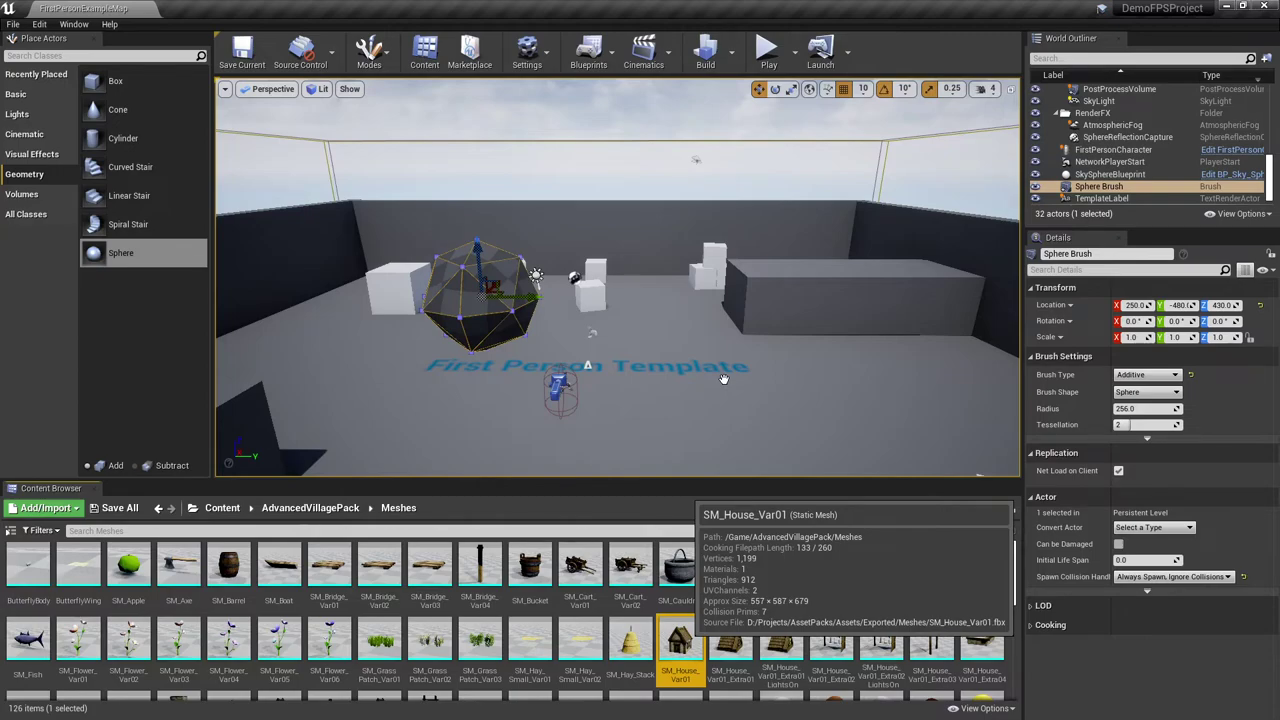
Place SM_House_Var01 in the level right of the sphere brush and select it
{"action": "left_click_drag", "start_coordinate": [724, 378], "coordinate": [724, 379]}
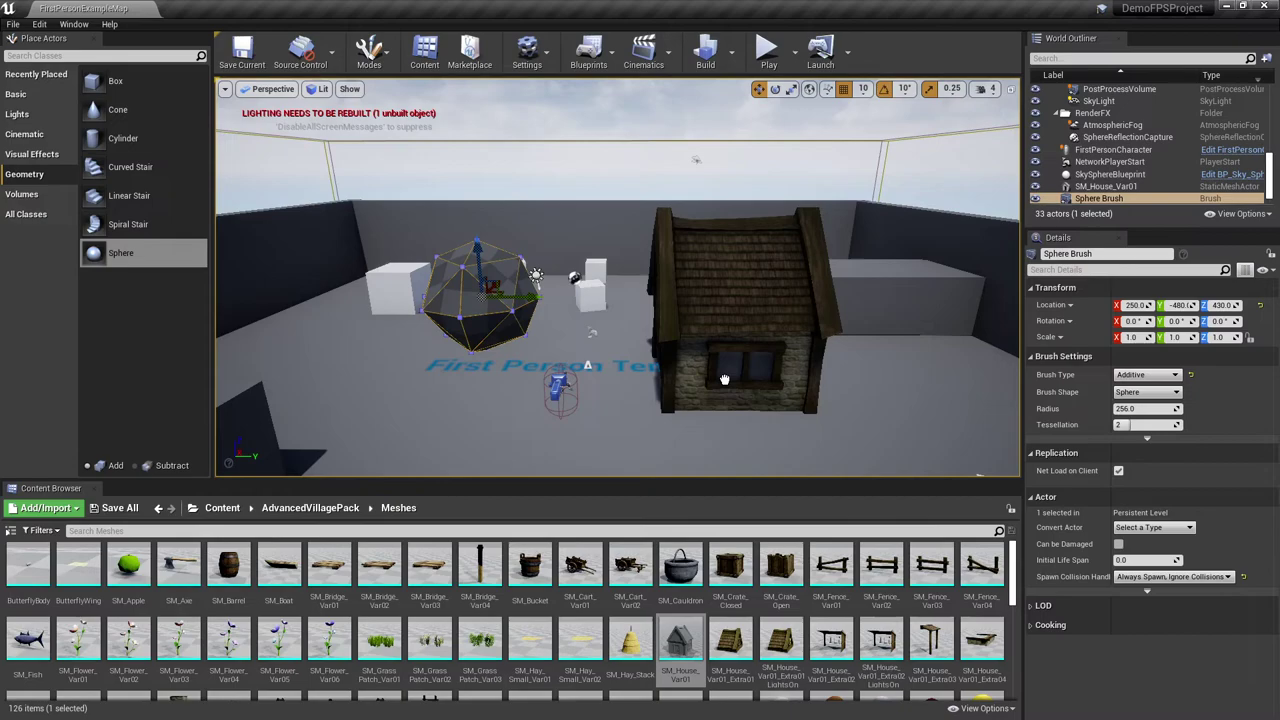
{"action": "left_click", "coordinate": [724, 379]}
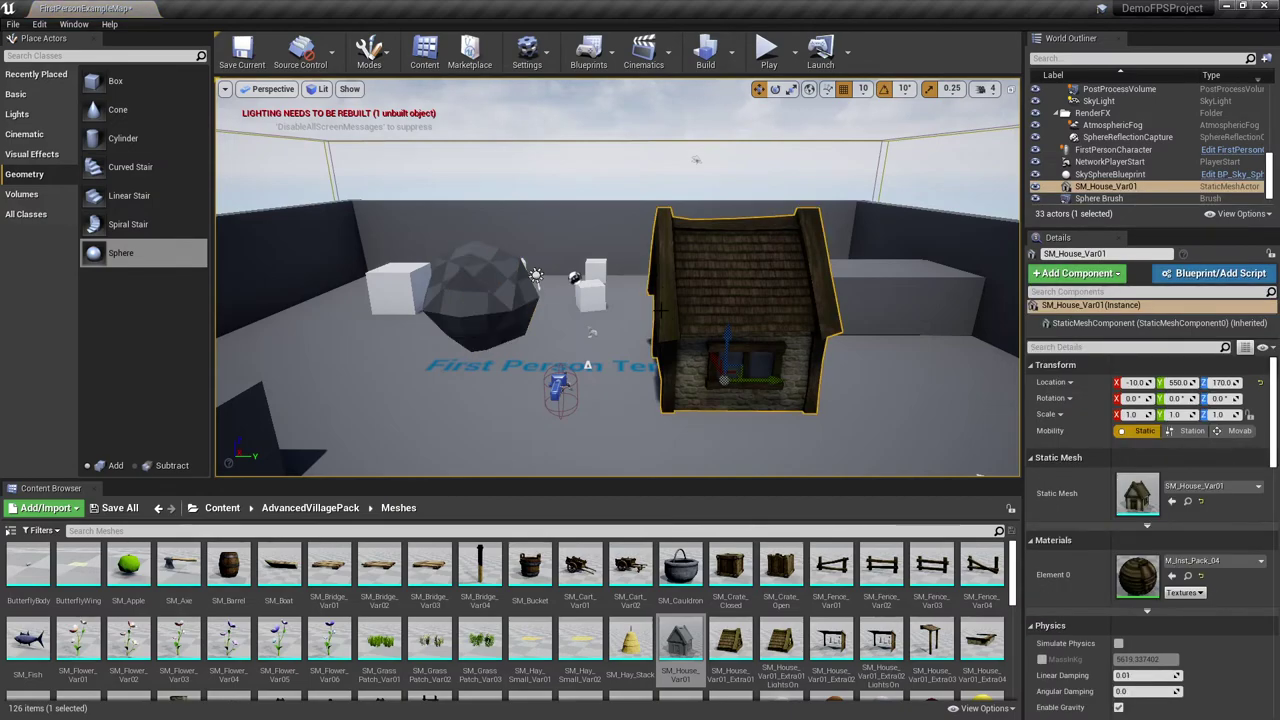